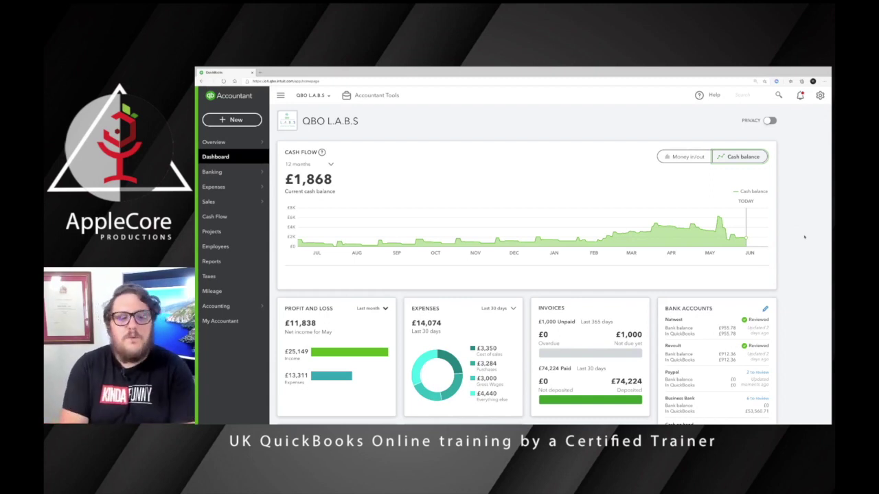
Open the cash flow planner, show the cash balance chart, and inspect today's point on the line.
click(214, 216)
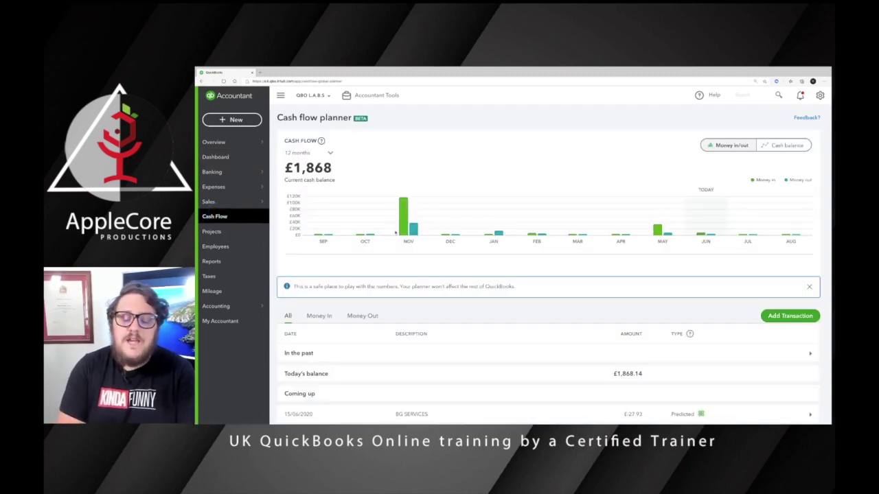
click(787, 145)
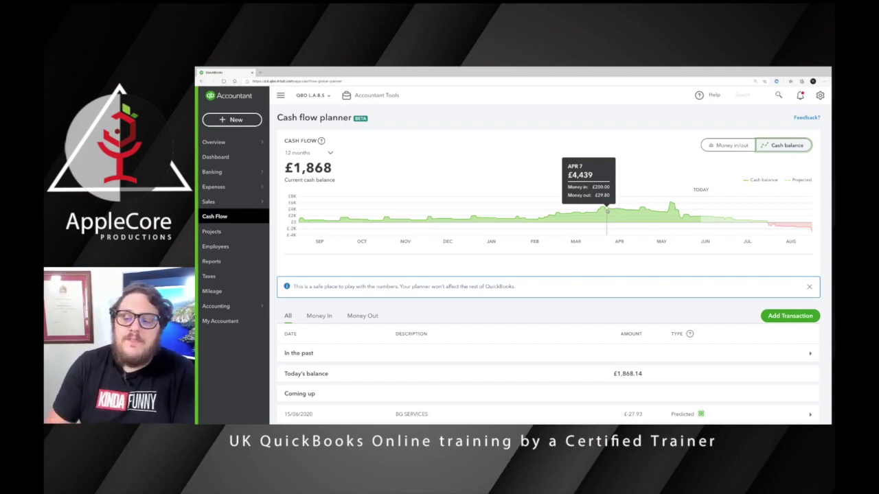
click(701, 214)
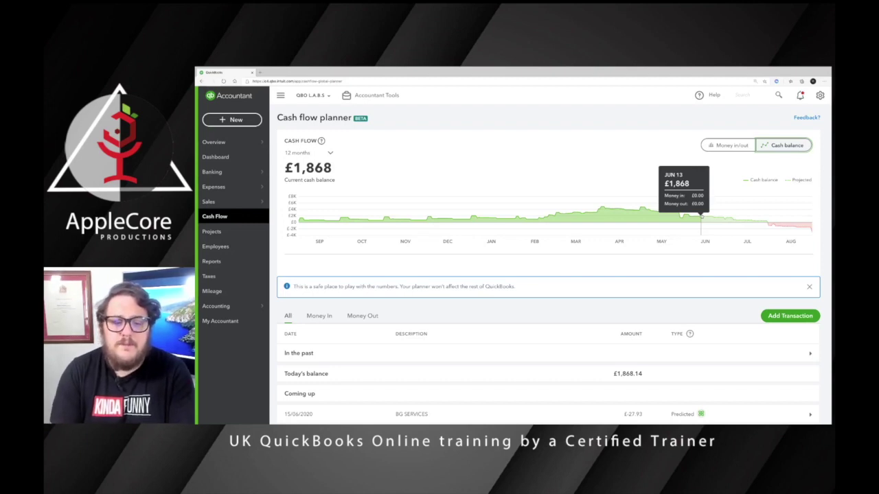
Examine the planner's coming-up transactions, comparing their dates, amounts and types down to the closing balance.
scroll(694, 243, down, 3)
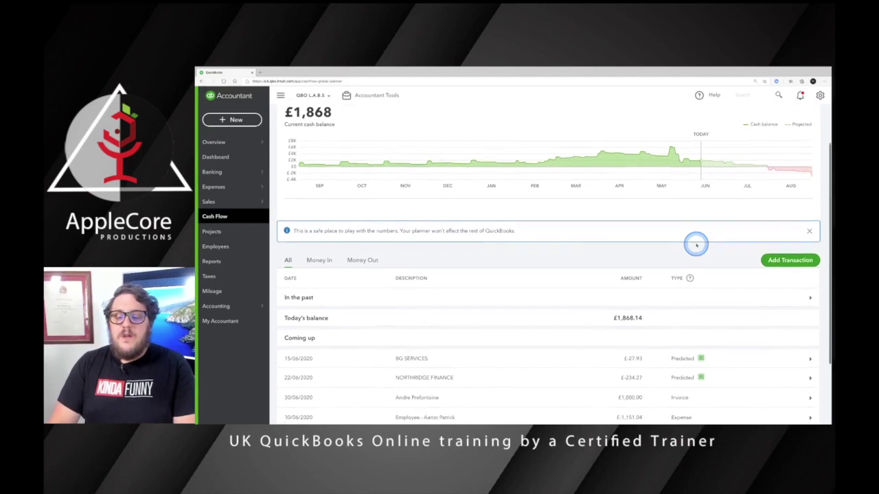
scroll(696, 245, down, 1)
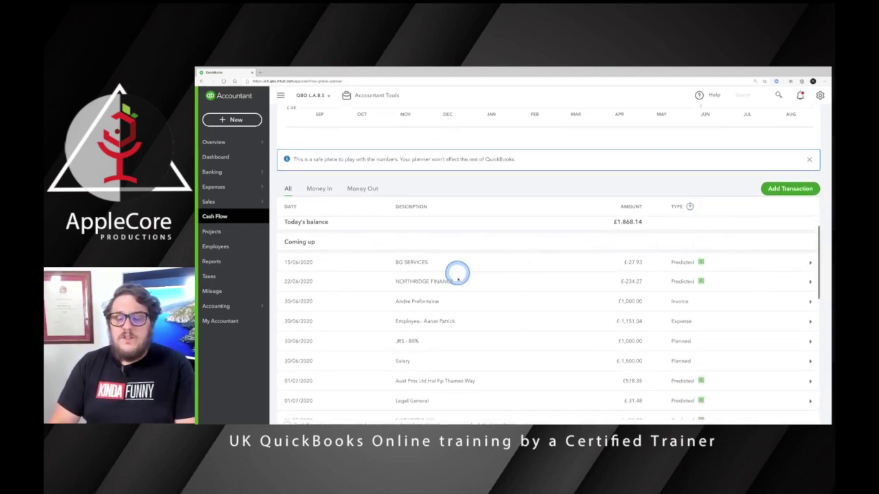
scroll(652, 288, up, 1)
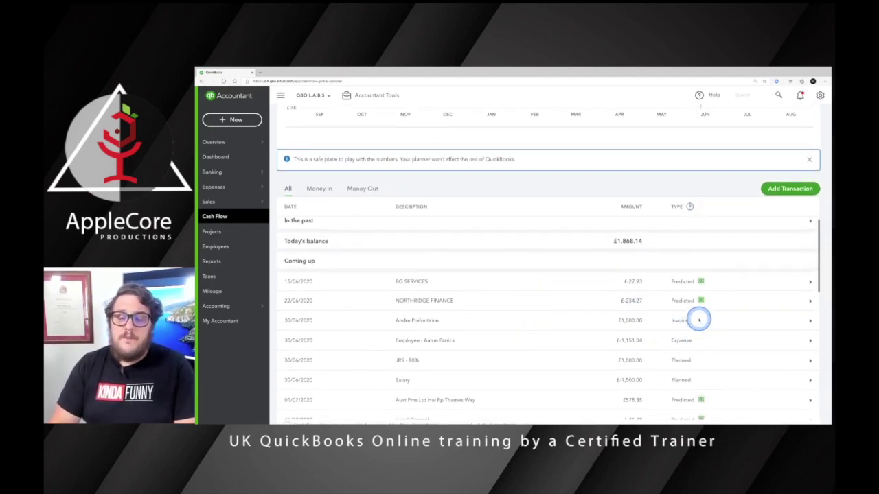
scroll(680, 318, down, 4)
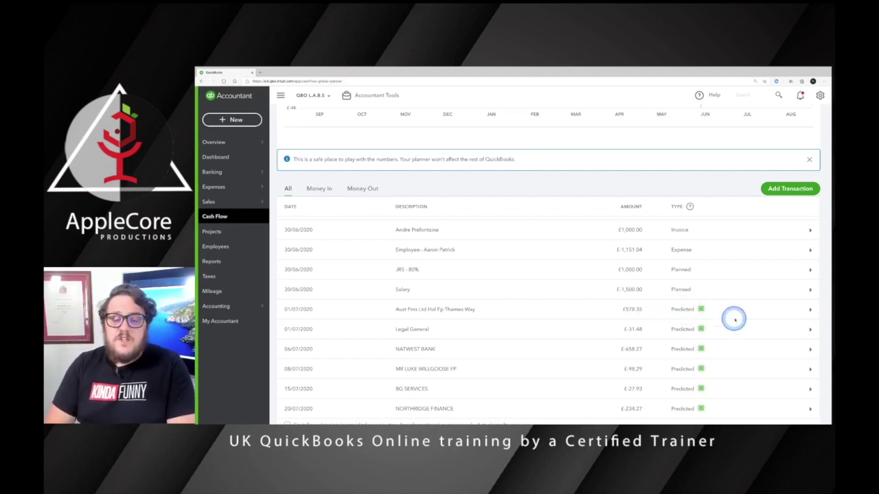
scroll(724, 314, down, 4)
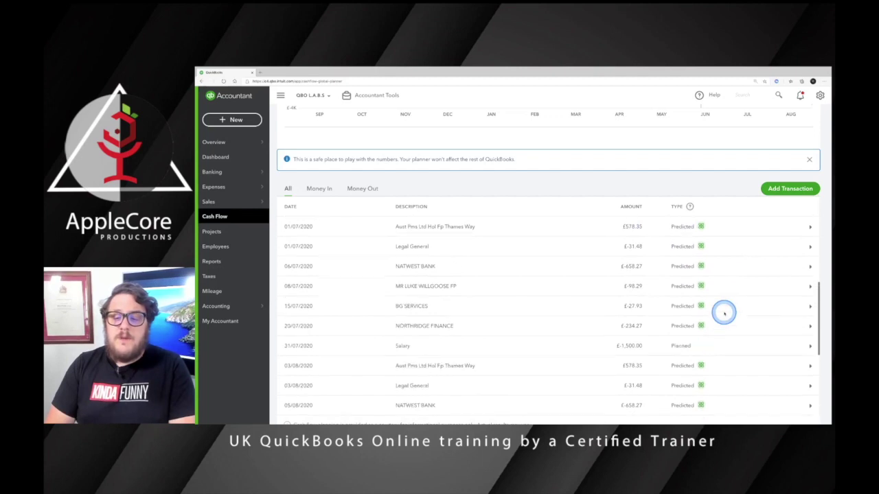
scroll(725, 314, down, 1)
scroll(724, 314, down, 1)
scroll(724, 314, down, 2)
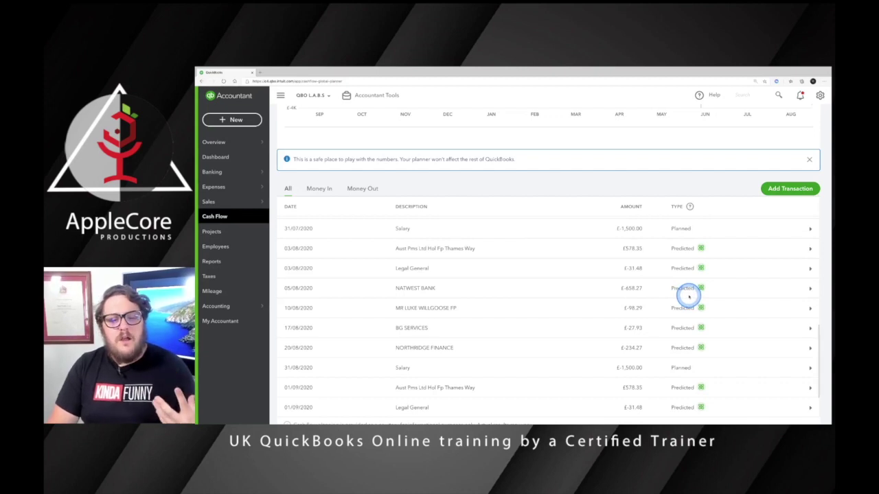
scroll(710, 297, down, 2)
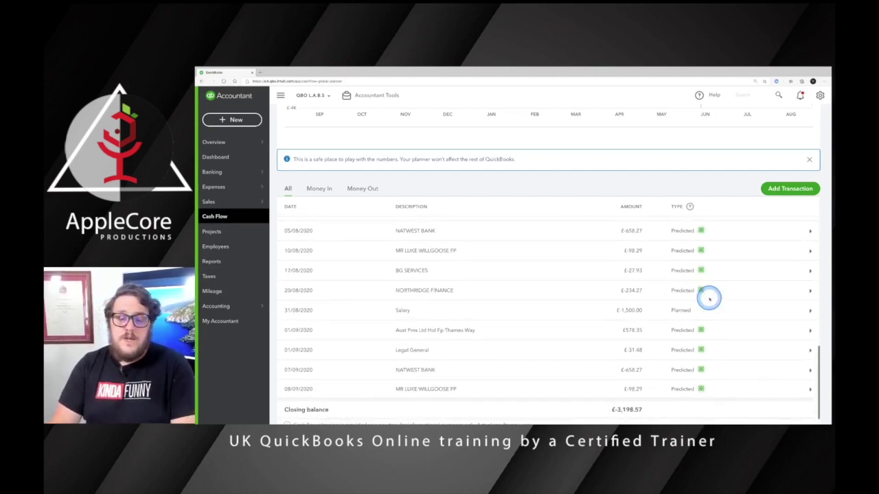
scroll(709, 298, up, 5)
scroll(711, 300, down, 2)
scroll(711, 300, up, 5)
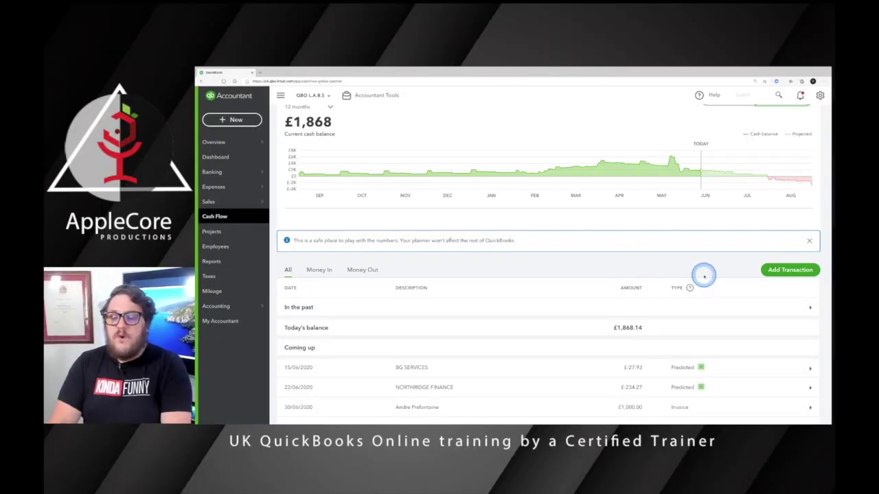
scroll(704, 276, down, 1)
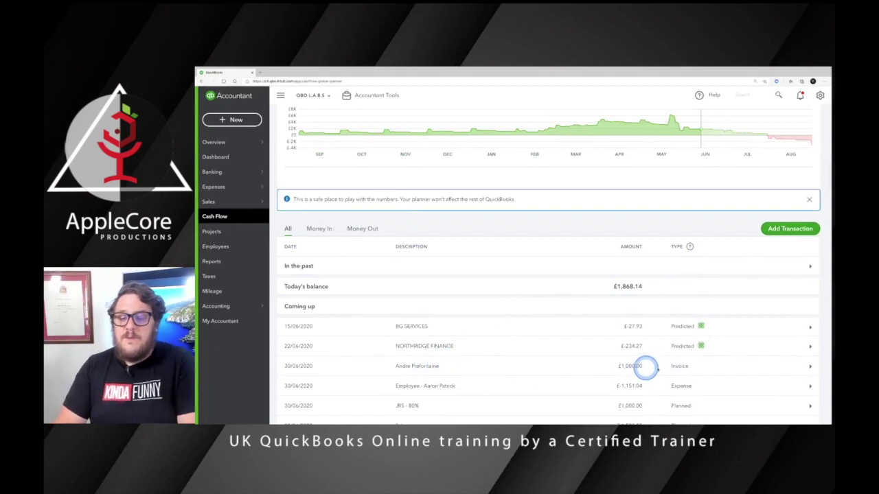
scroll(635, 366, down, 1)
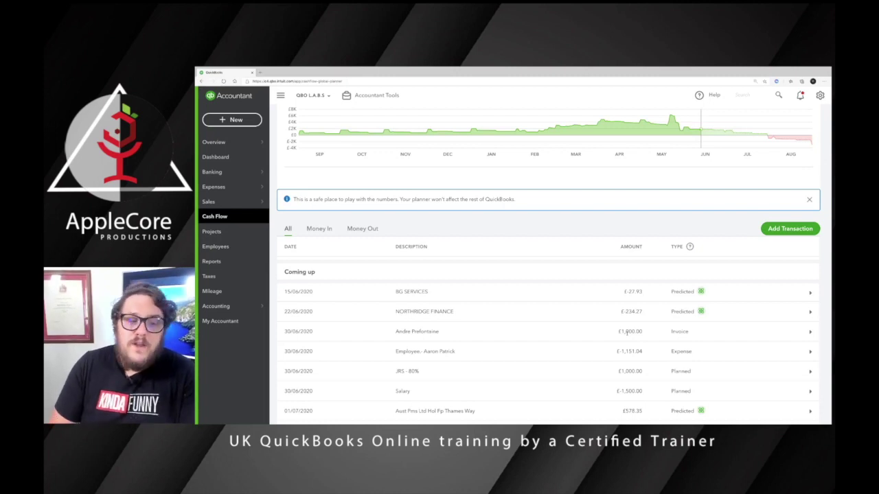
Open the pay run for 1/05/2020 to 31/05/2020 and expand the employee's earnings details.
click(237, 246)
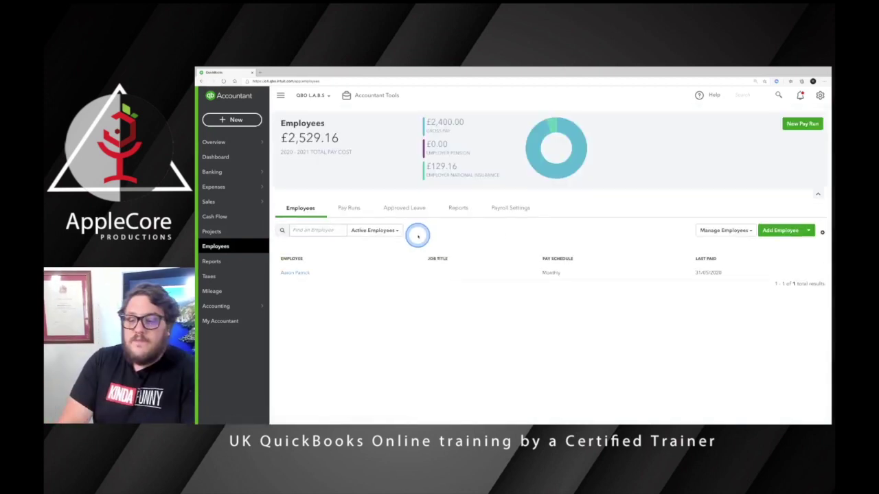
click(348, 208)
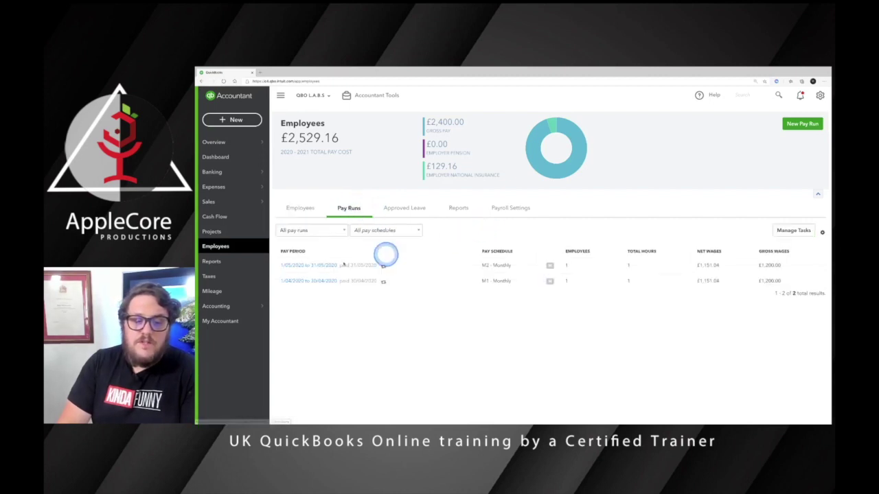
click(320, 264)
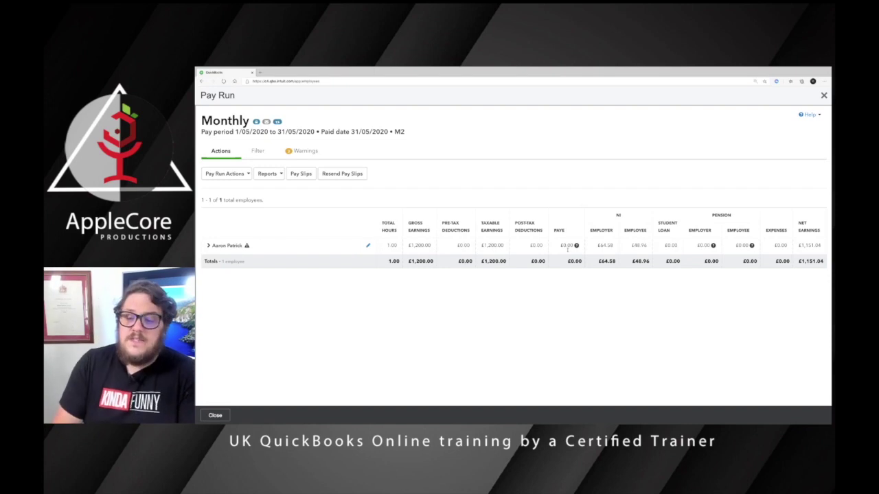
click(212, 245)
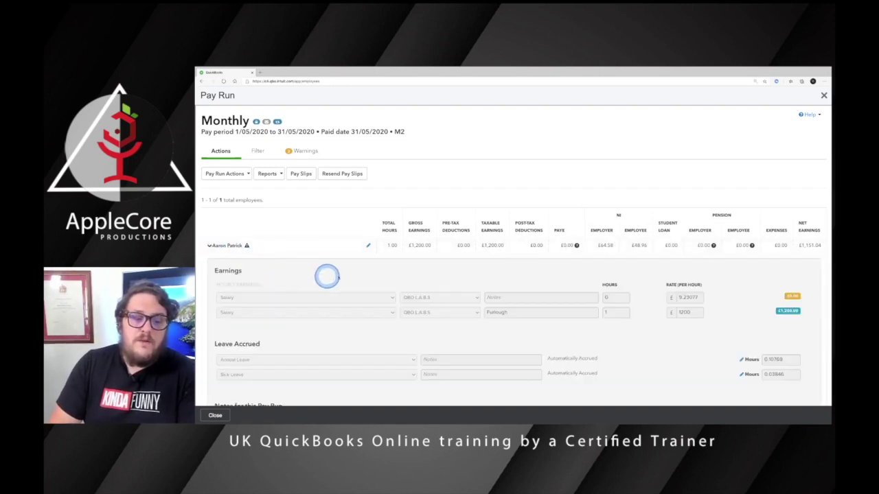
scroll(473, 293, down, 1)
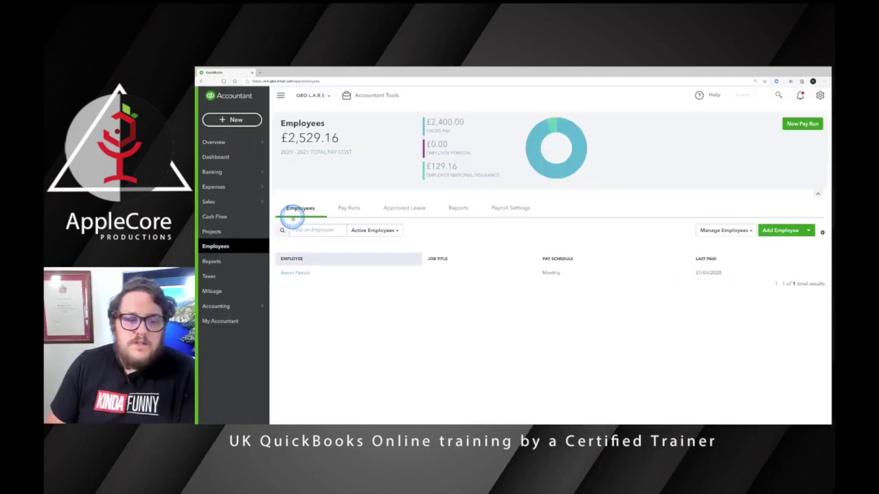
Return to the cash flow planner and open a blank planned transaction above the coming-up entries.
click(220, 217)
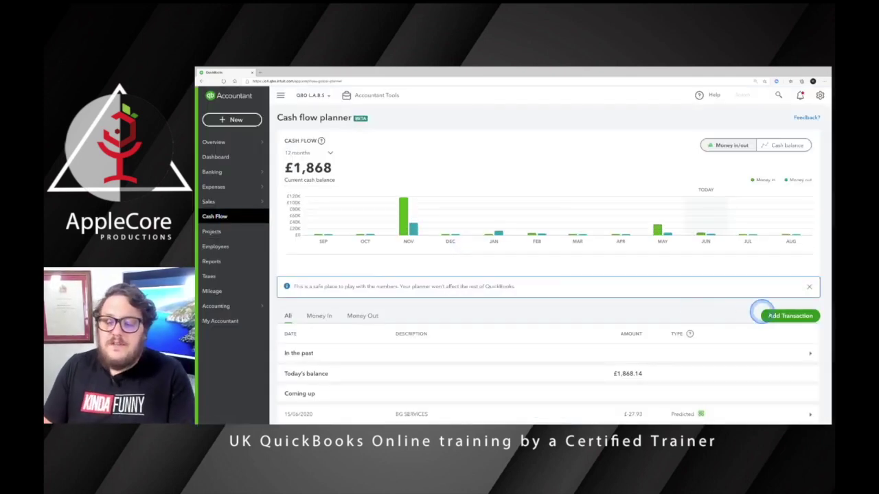
click(790, 316)
scroll(557, 309, down, 1)
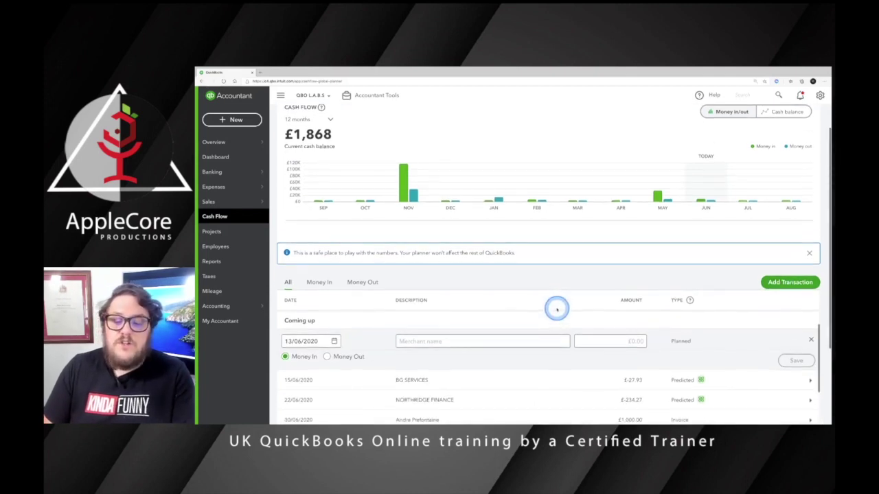
scroll(558, 310, down, 1)
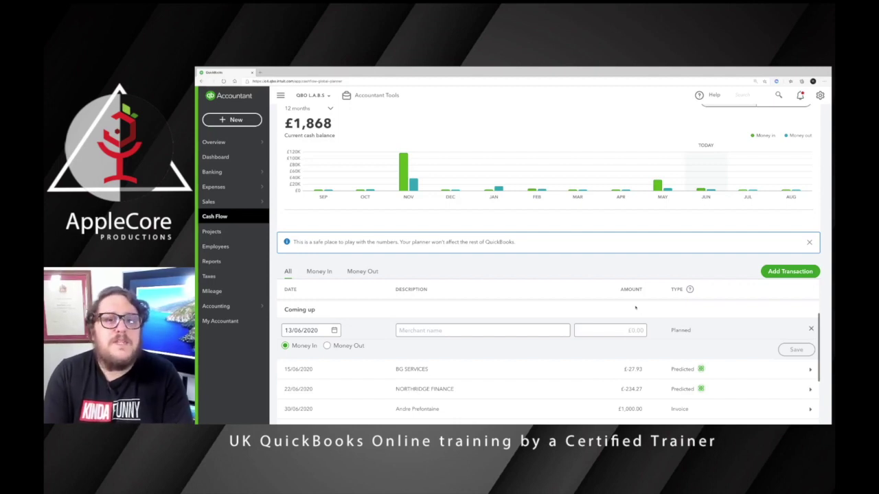
scroll(593, 304, down, 1)
scroll(718, 355, down, 1)
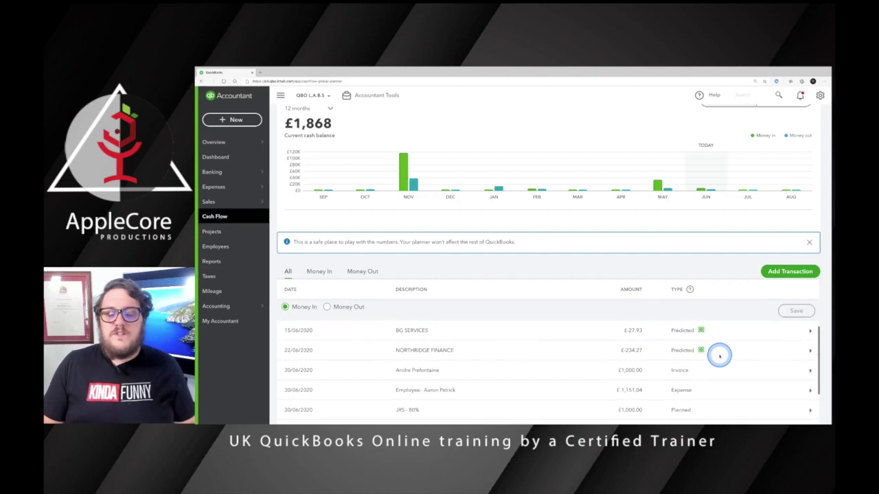
scroll(620, 384, up, 1)
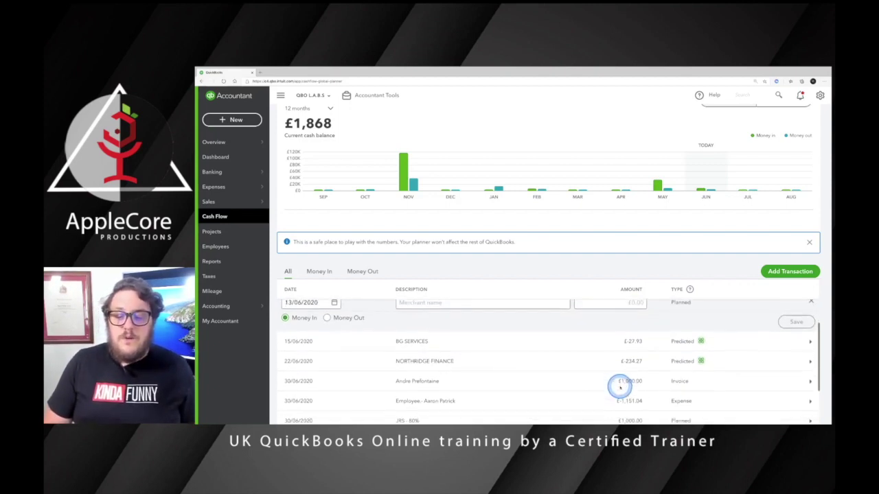
scroll(678, 389, up, 1)
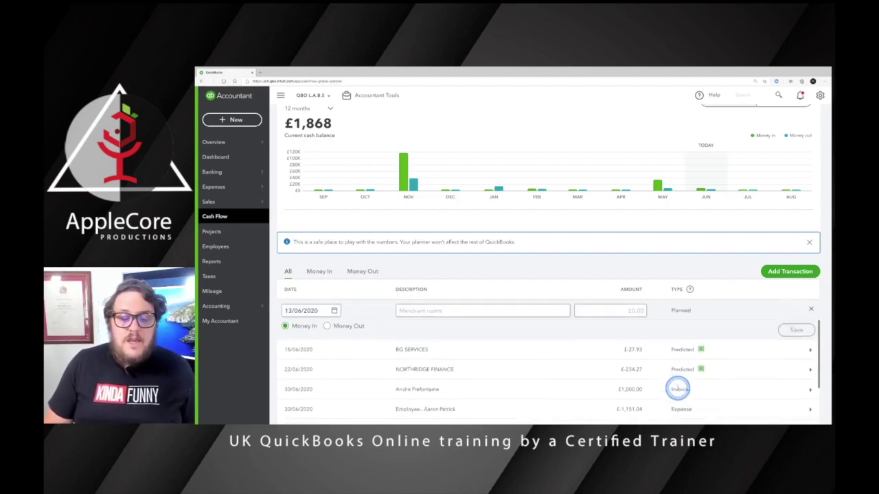
Expand the employee expense dated 30/06/2020 and review the planned salary entries in the following months.
click(324, 408)
scroll(337, 407, down, 2)
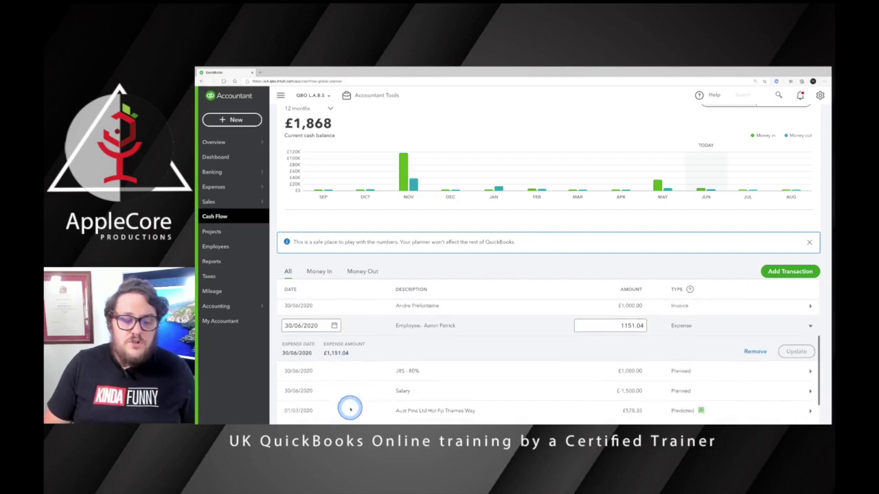
click(611, 326)
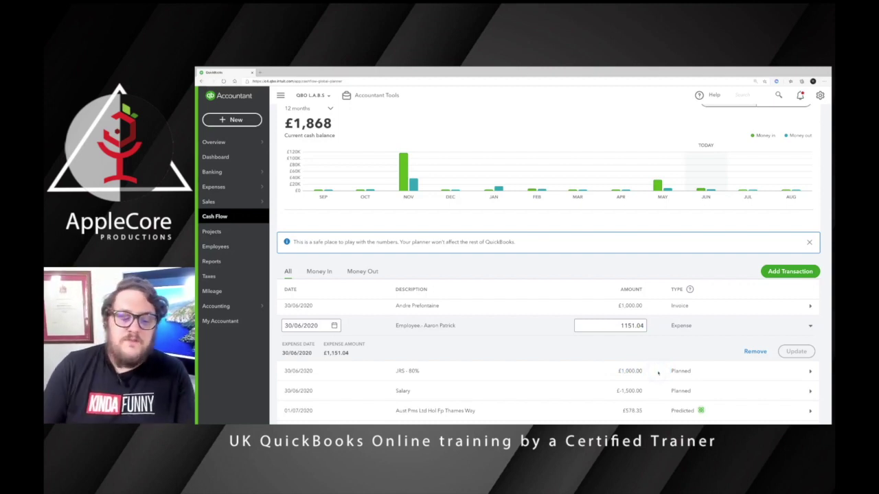
scroll(655, 368, down, 3)
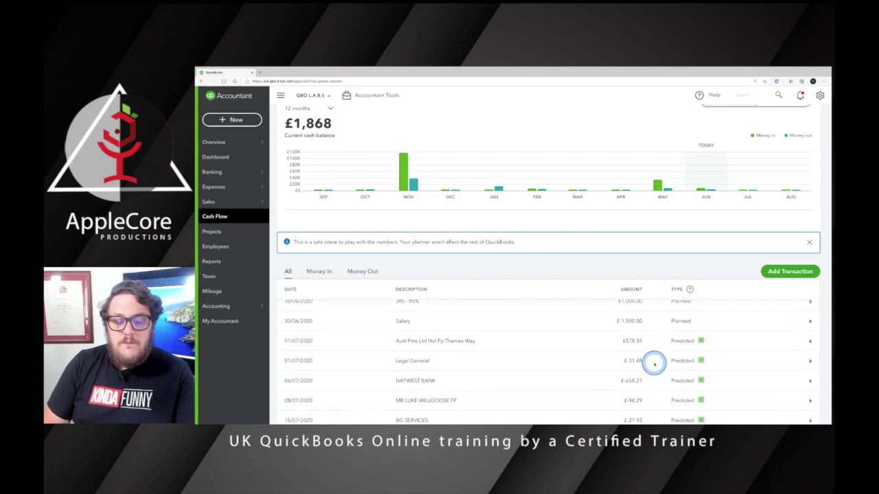
click(653, 363)
scroll(674, 372, down, 5)
scroll(673, 372, up, 3)
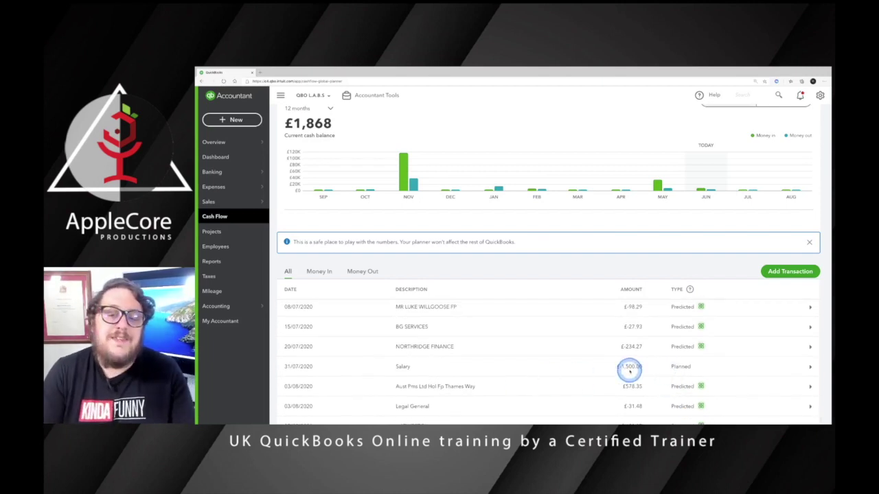
Show the planner's cash balance chart and inspect the projection at the start of August.
scroll(731, 275, up, 2)
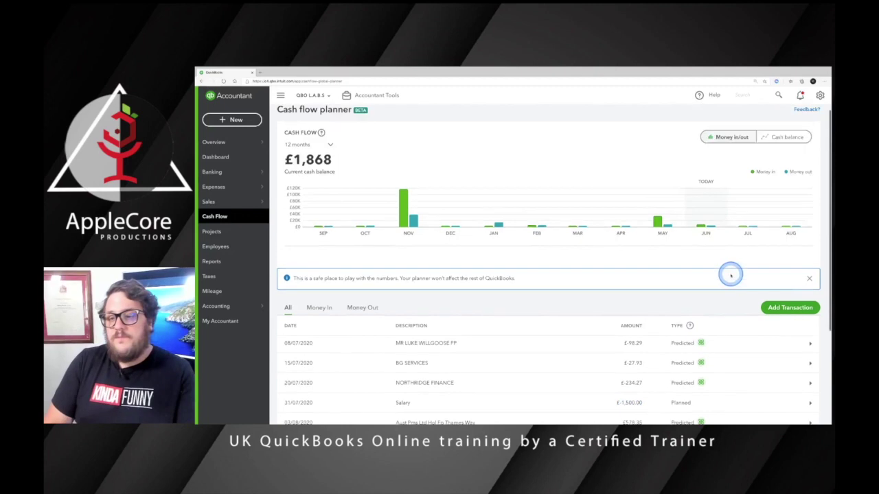
click(777, 144)
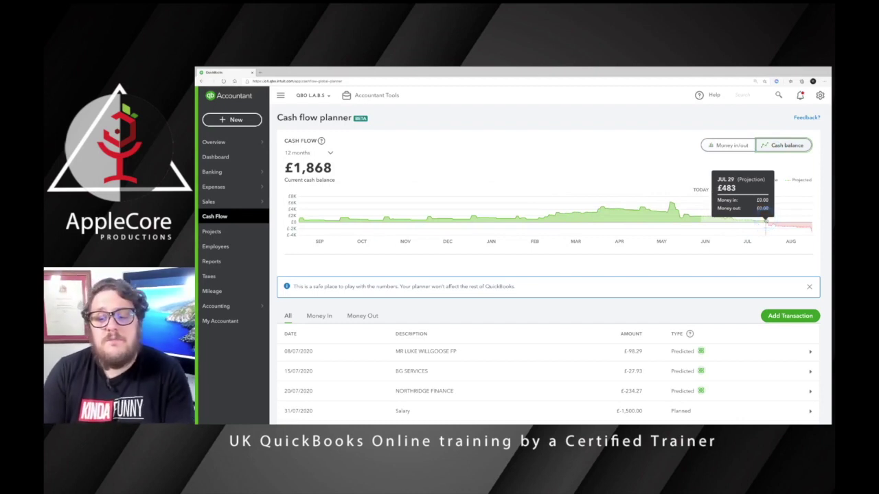
click(769, 219)
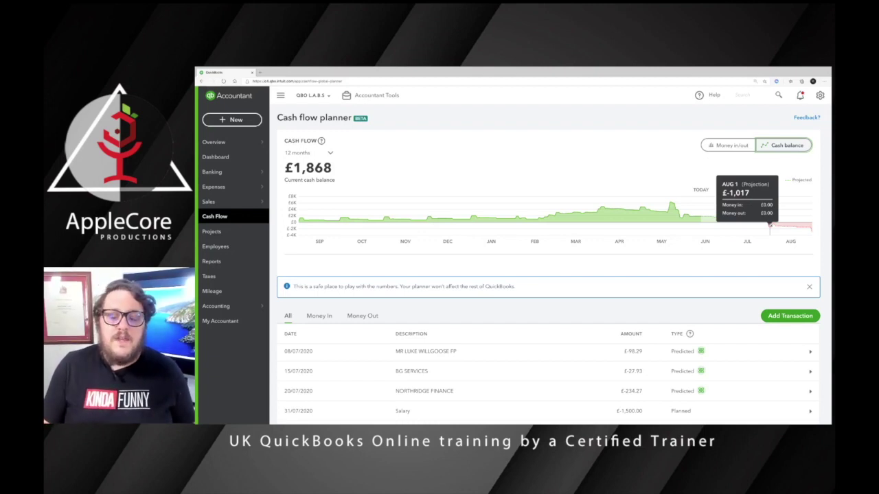
Add a planned money-in transaction described as JRS for £500, dated 30/06/2020, to the cash flow planner.
scroll(693, 248, down, 5)
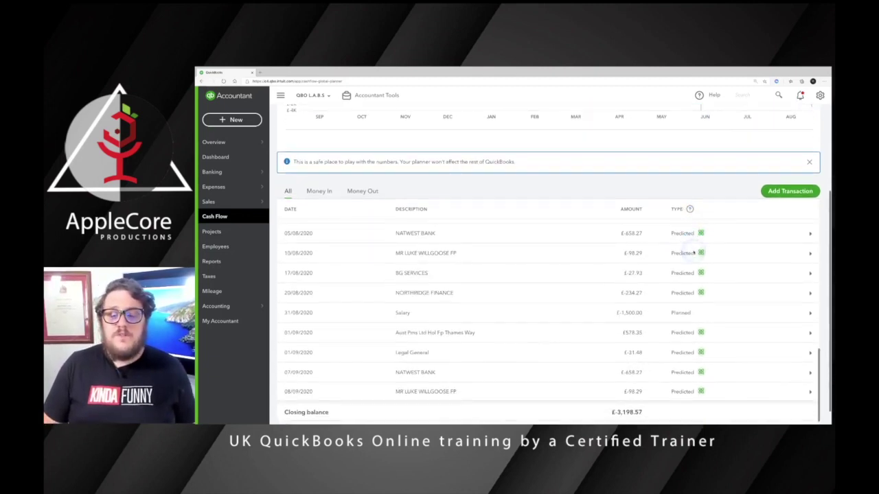
scroll(695, 251, down, 1)
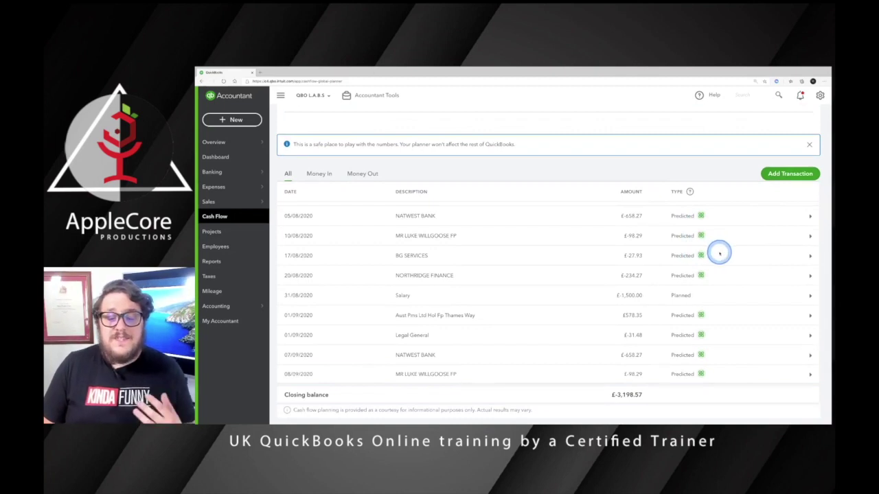
scroll(649, 304, up, 3)
scroll(650, 305, up, 1)
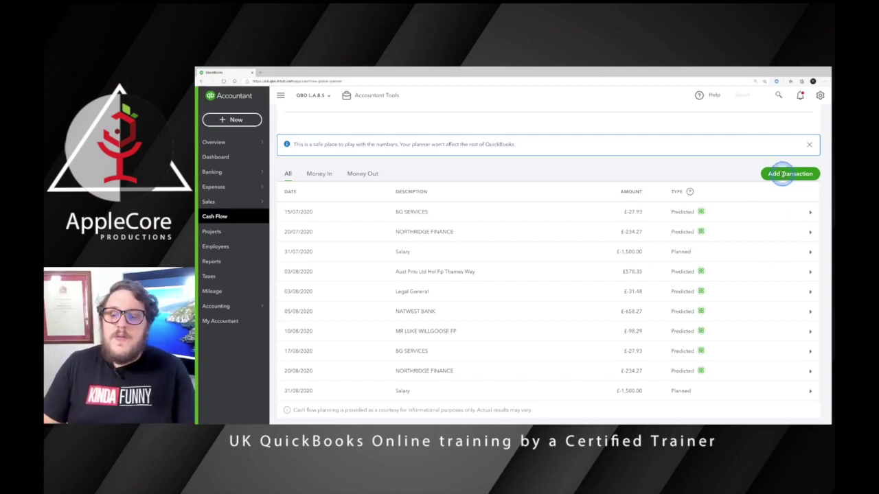
click(783, 175)
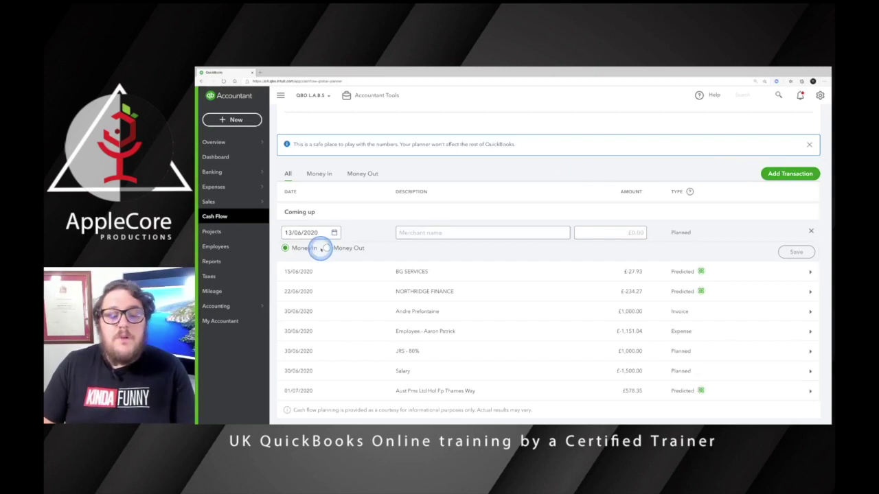
click(417, 232)
text(JRS)
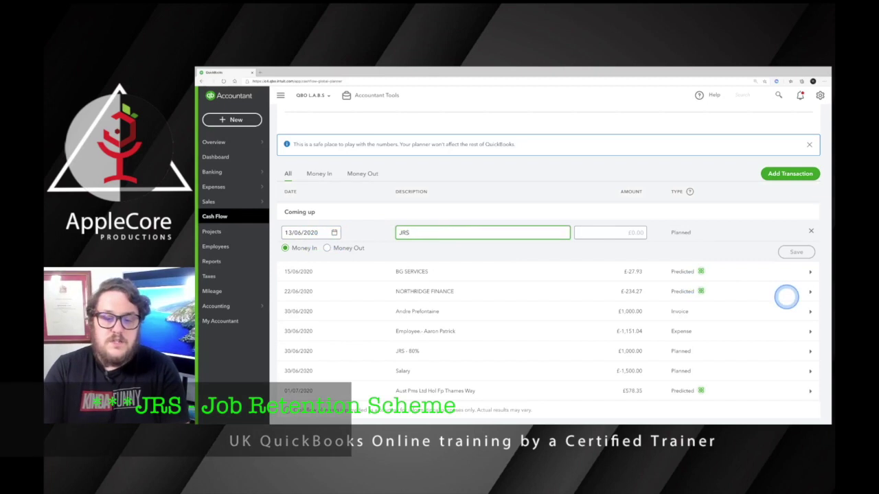
key(Tab)
text(500)
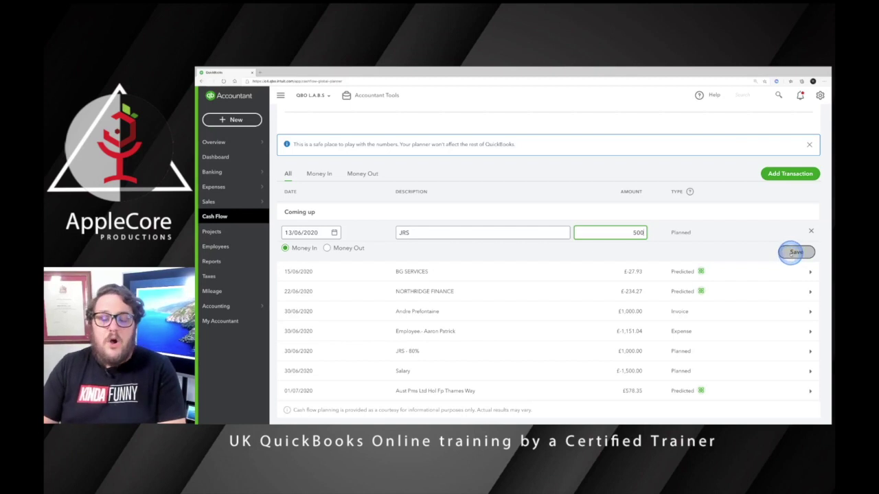
triple_click(296, 232)
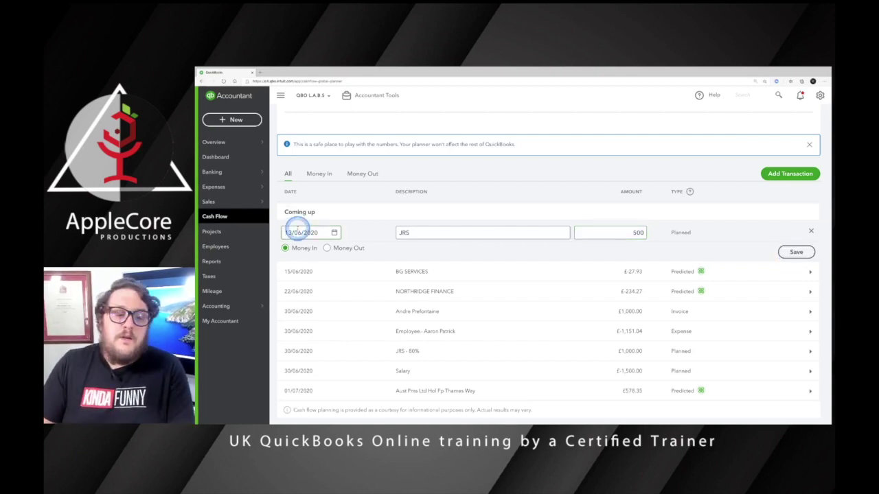
text(3006)
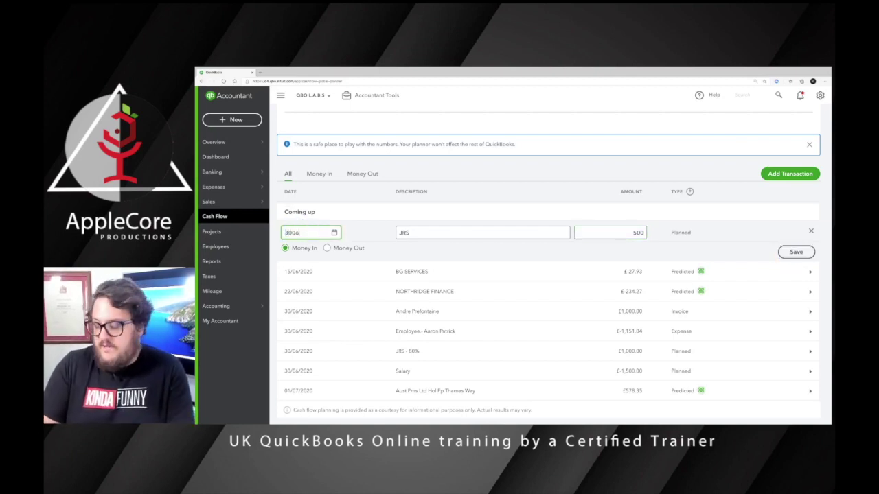
click(795, 251)
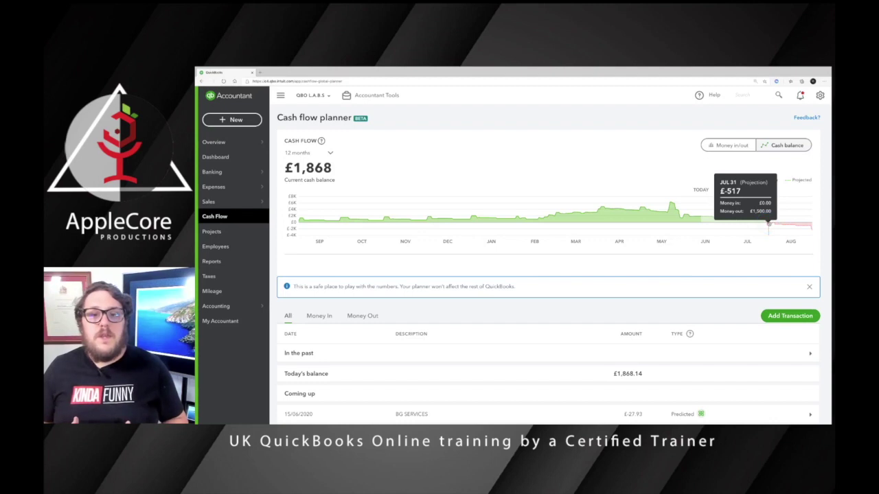
Inspect the cash balance projection for 31 July and review the coming-up entries in the planner.
click(768, 223)
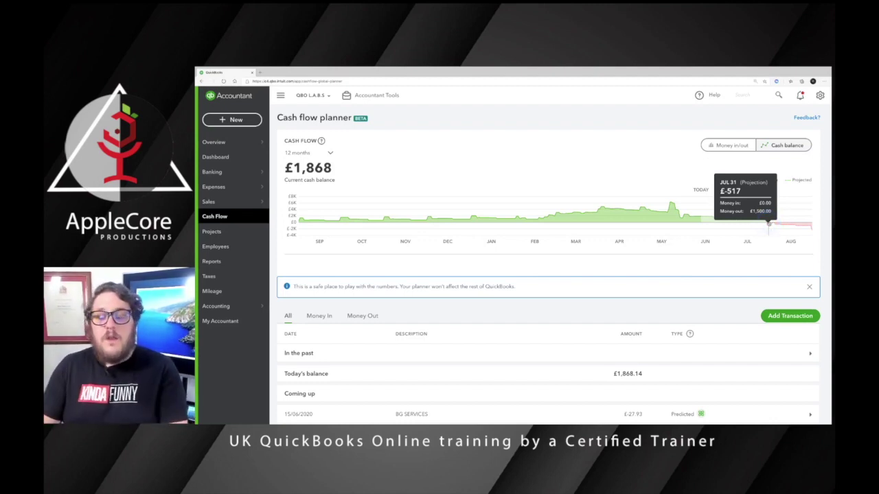
scroll(759, 224, down, 2)
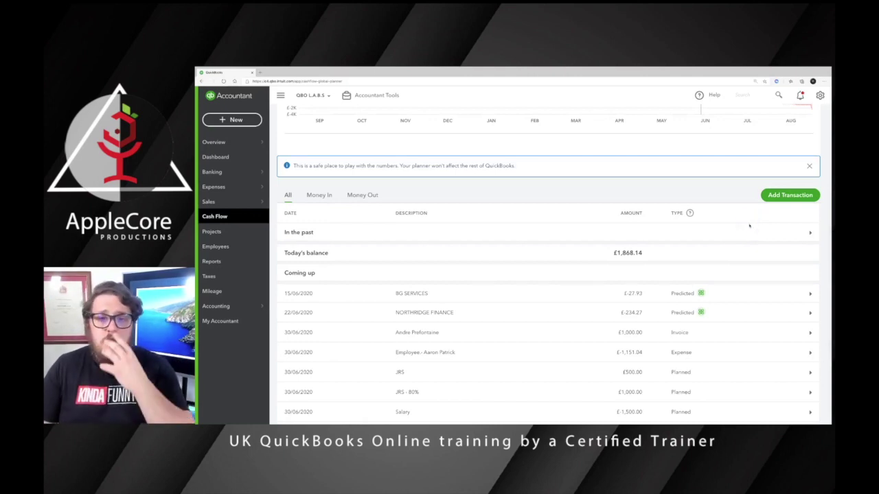
click(749, 225)
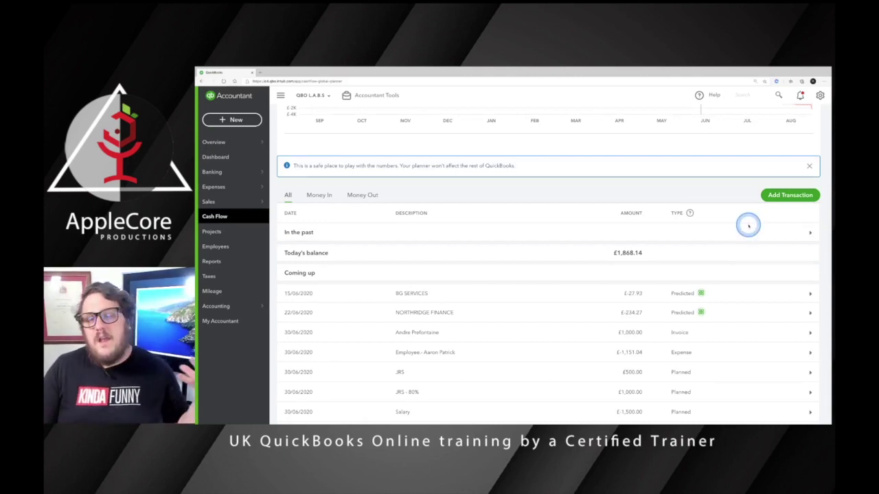
scroll(704, 202, down, 2)
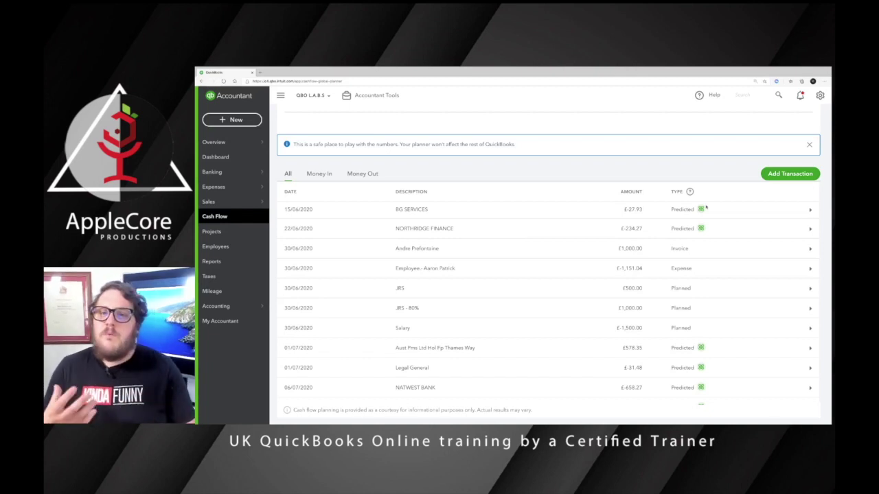
Open the Profit and Loss by Month report for the period since 14 June 2019 and review the monthly sales.
click(214, 262)
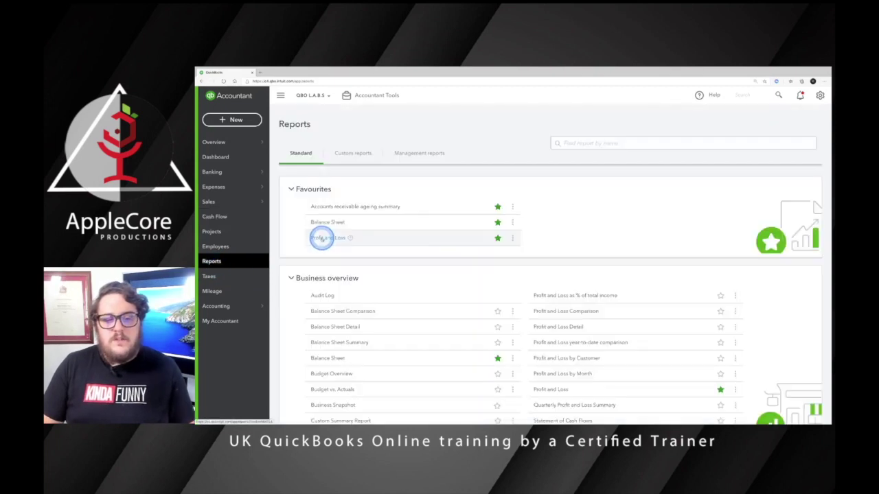
scroll(604, 291, down, 1)
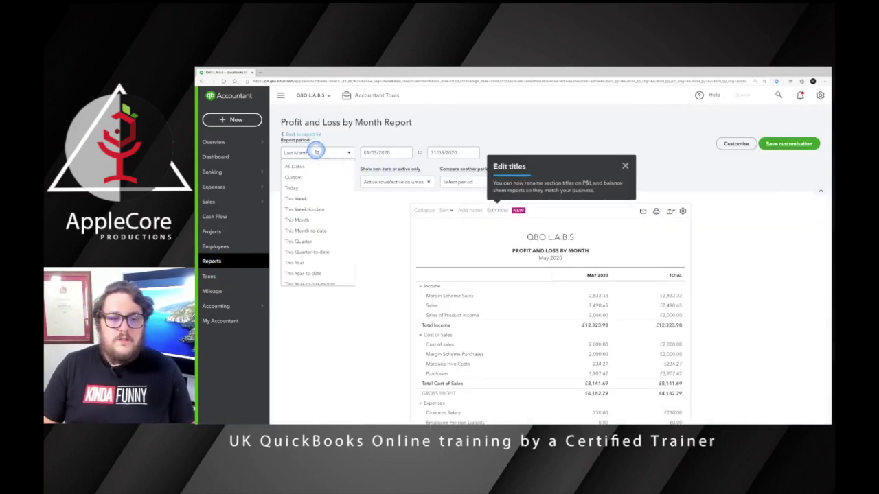
scroll(337, 204, down, 3)
scroll(335, 200, down, 2)
click(334, 227)
click(611, 177)
scroll(721, 182, down, 3)
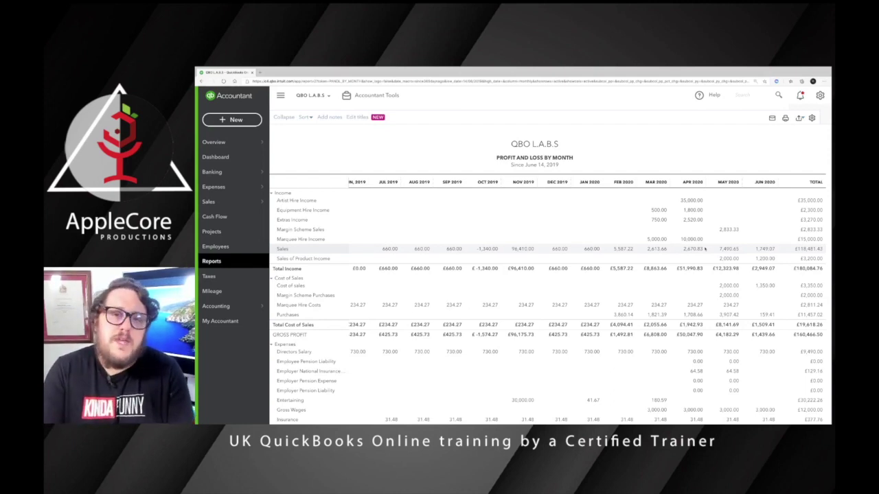
In the cash flow planner, add a £1,000 planned money-in entry "Reduce Capacity Sales" dated 30/06/2020, and show the cash balance chart.
click(215, 216)
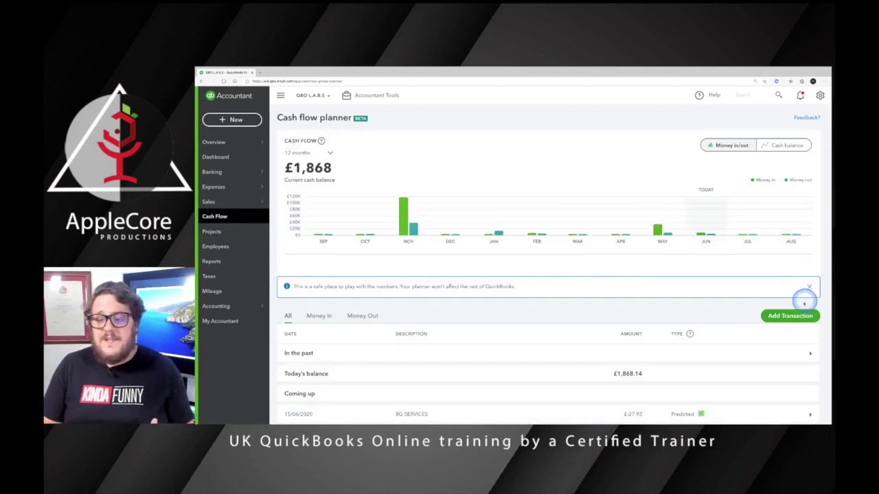
click(782, 315)
click(305, 374)
text(3006)
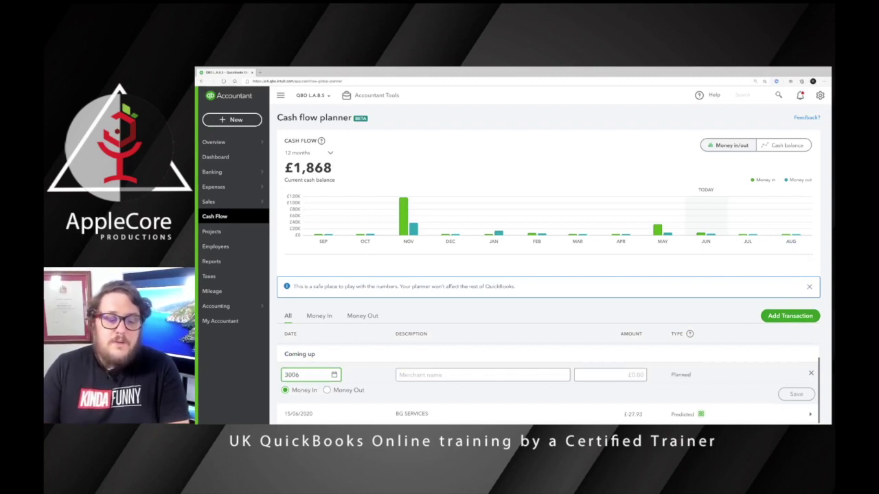
key(Tab)
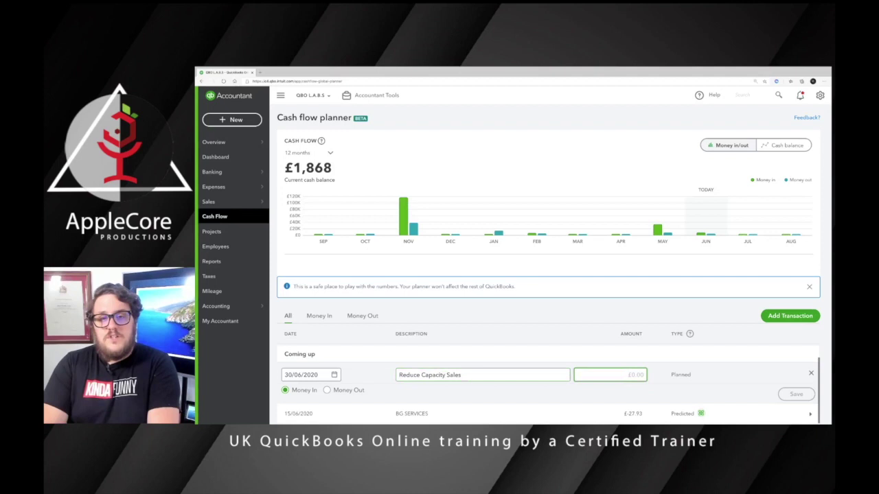
text(1000)
key(Tab)
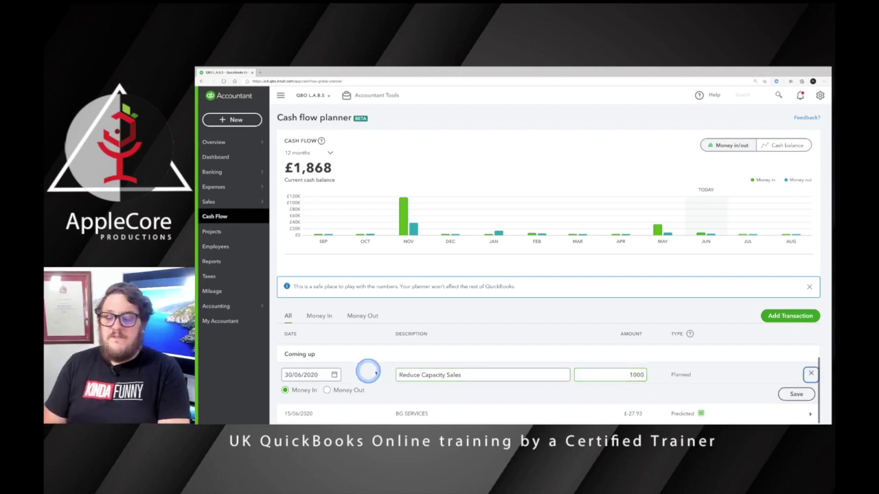
click(795, 394)
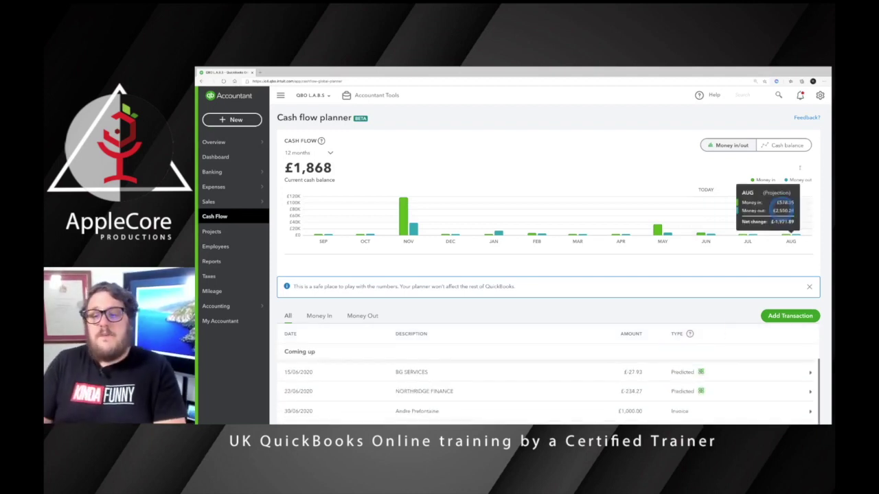
click(786, 145)
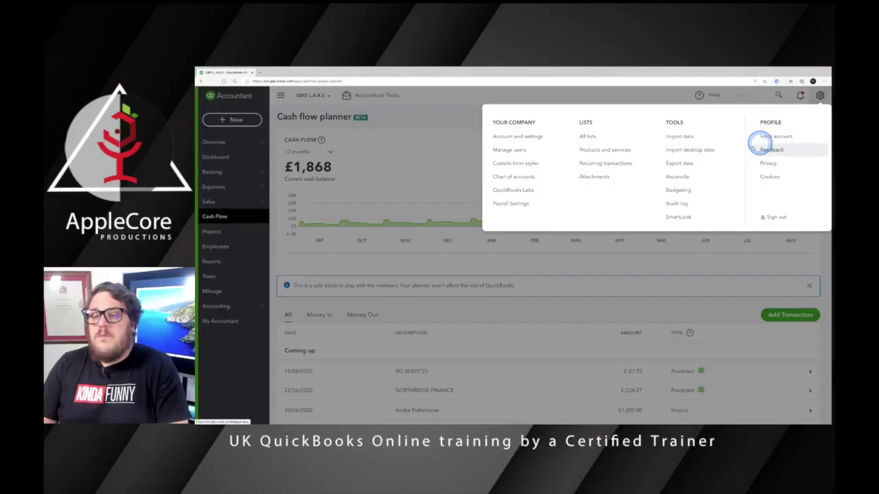
Open the existing Jan 2020 - Dec 2020 budget and review its monthly figures for income, cost of sales and expense accounts.
click(678, 190)
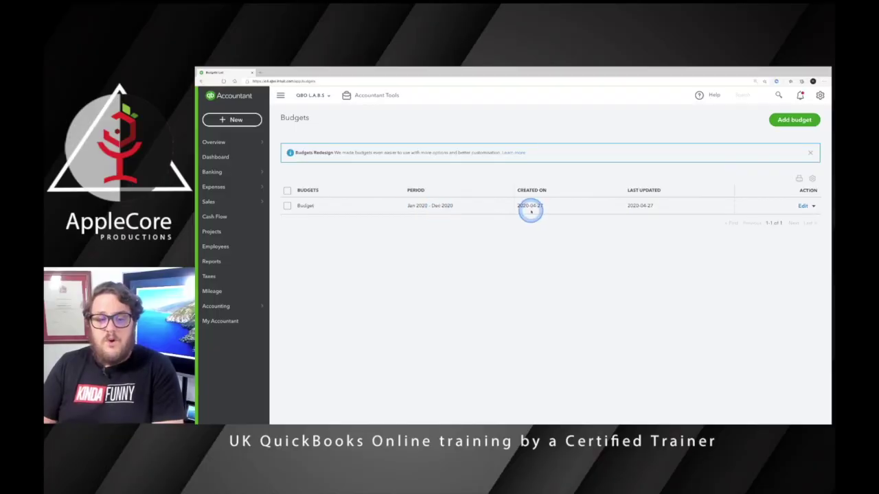
click(800, 206)
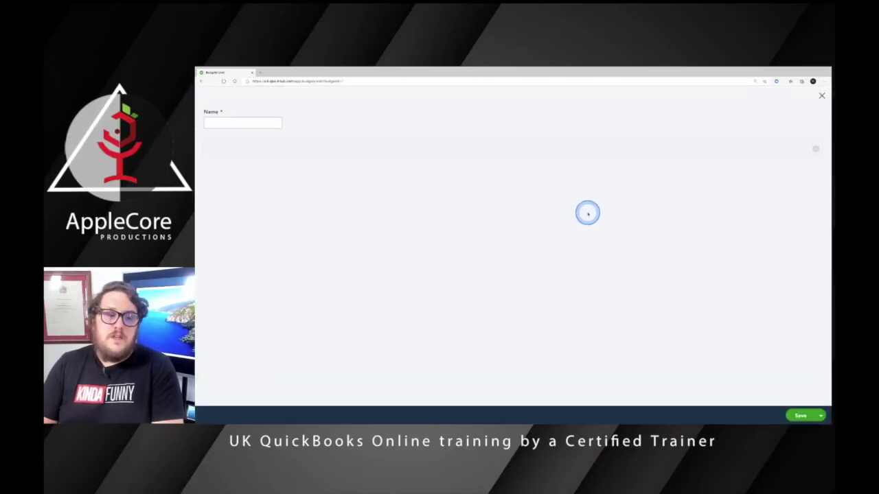
scroll(652, 221, down, 2)
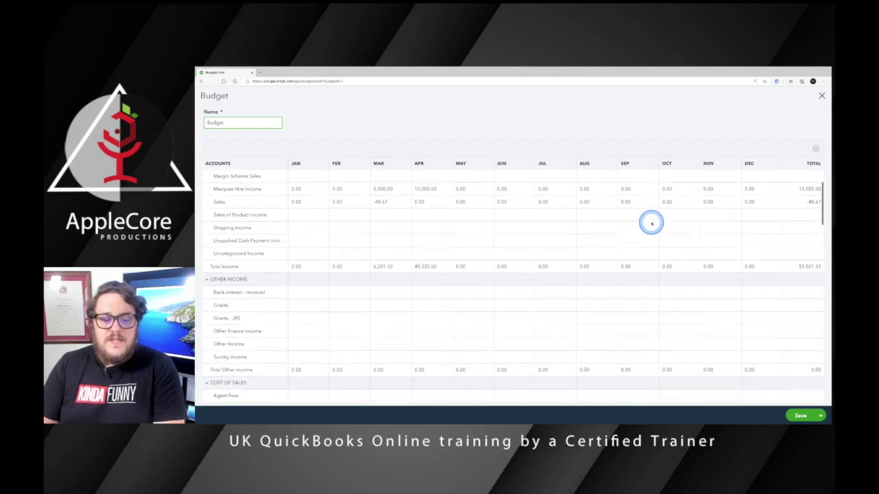
scroll(652, 221, down, 5)
scroll(631, 233, down, 5)
scroll(632, 233, up, 3)
click(631, 233)
scroll(631, 233, down, 1)
scroll(631, 233, down, 8)
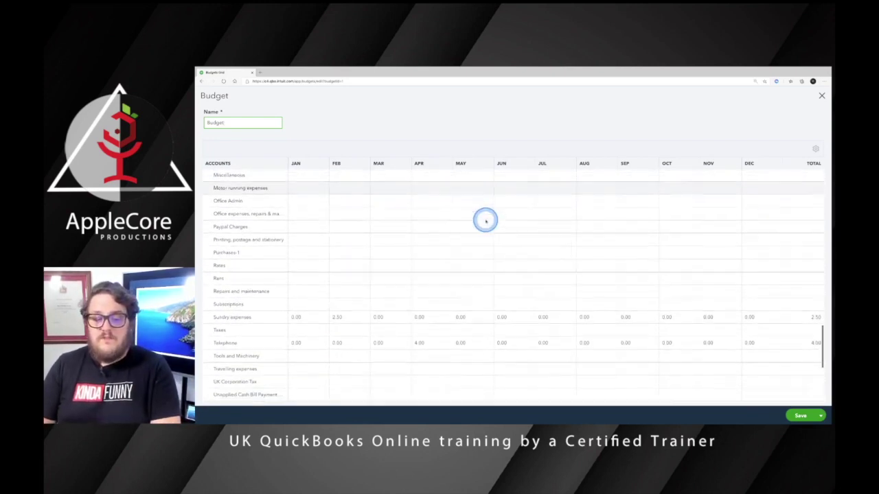
scroll(486, 219, down, 2)
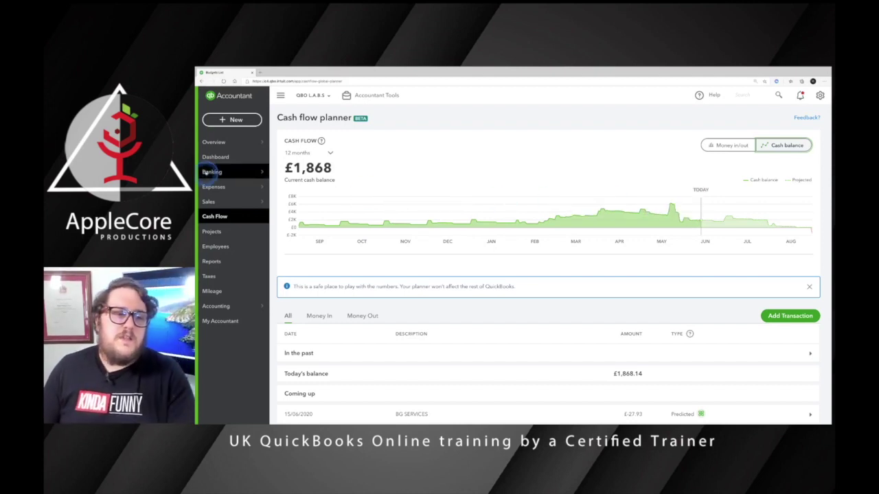
Open the company dashboard and review the bank accounts summary.
click(215, 157)
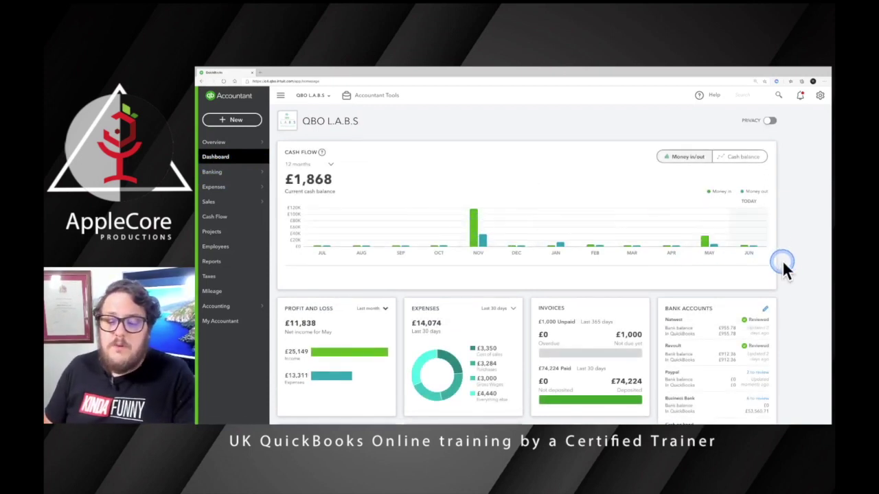
scroll(781, 263, down, 1)
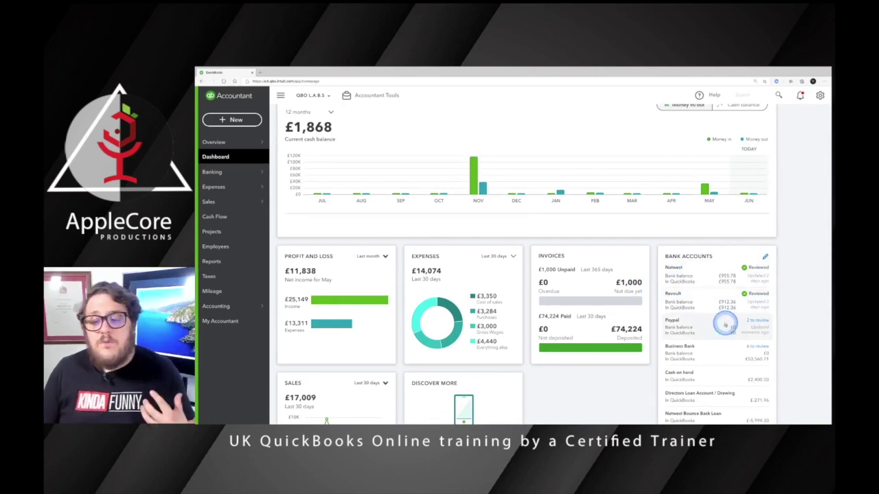
scroll(769, 331, down, 1)
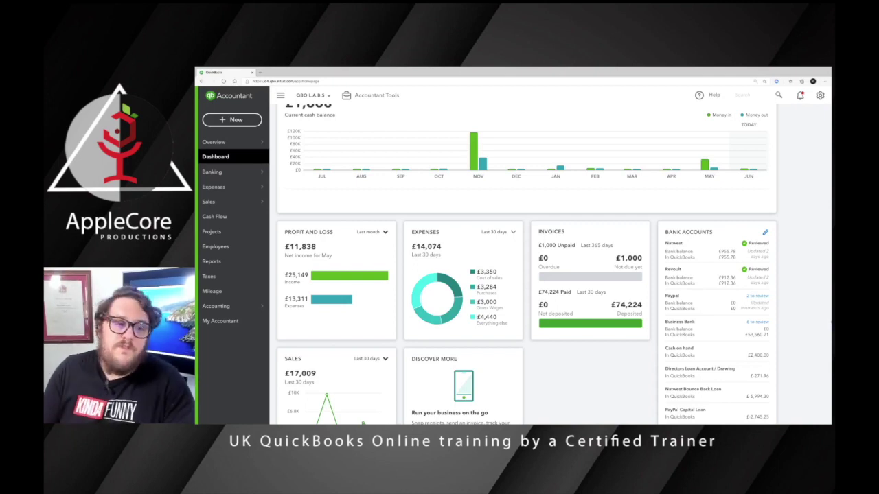
Return to the cash flow planner and review the coming-up transactions, including the planned June entries.
click(215, 216)
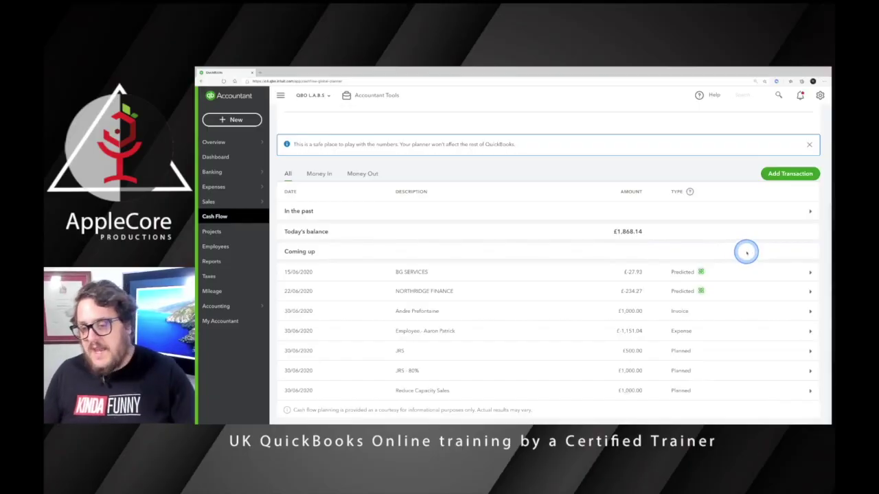
scroll(724, 288, down, 2)
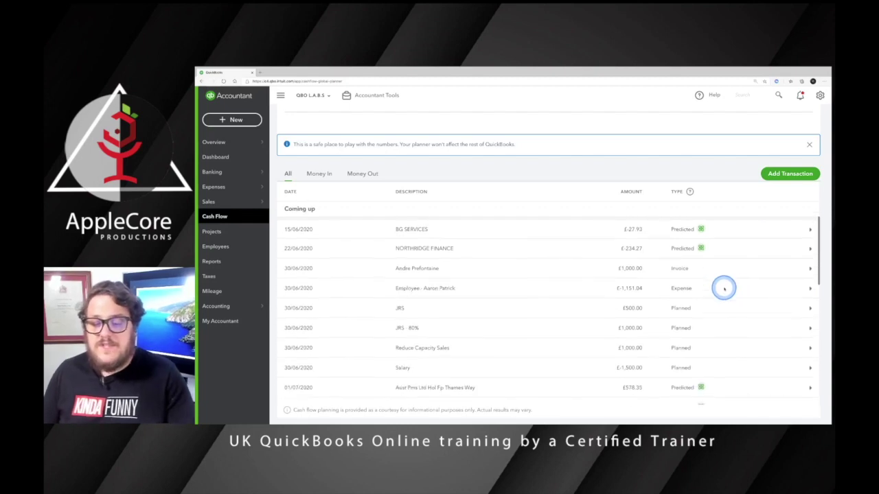